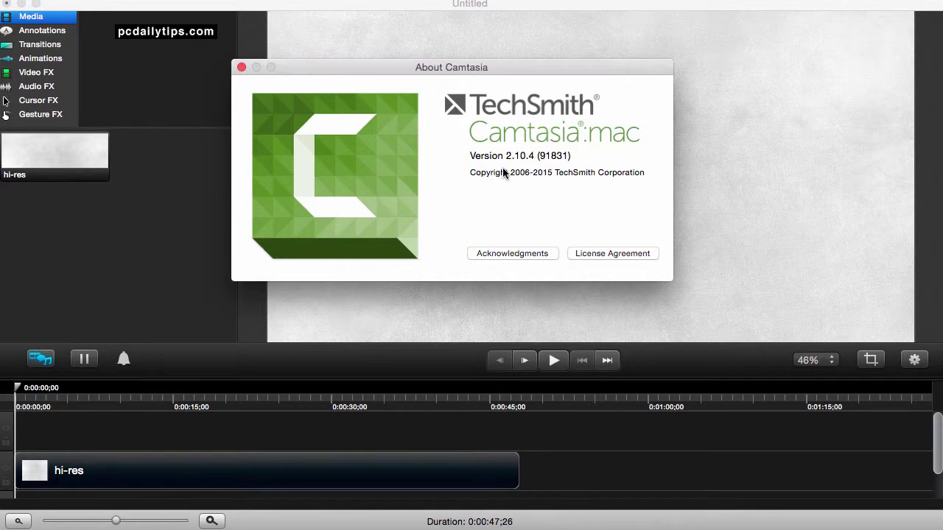
Close the About Camtasia window (version 2.10.4)
{"action": "left_click", "coordinate": [241, 68]}
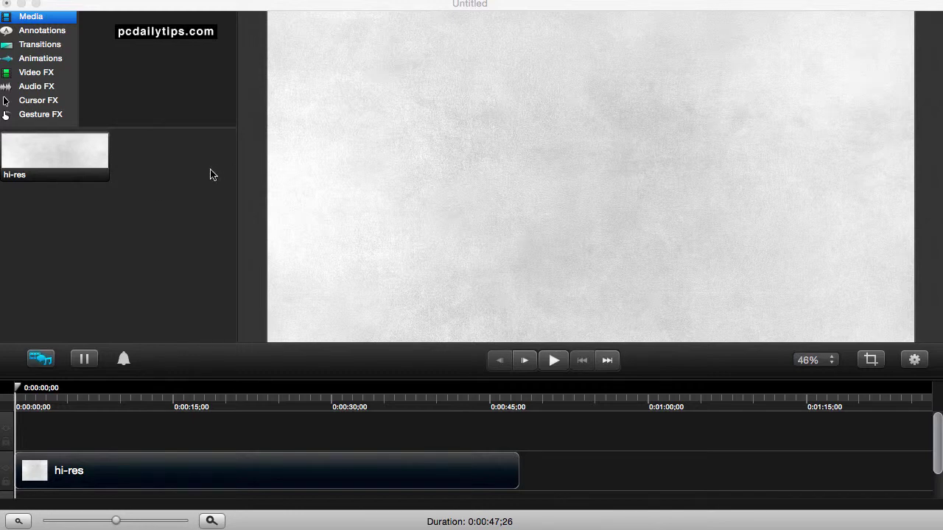
Import subscribe-click-1min.mp4 from the Desktop into the media bin via Import Media
{"action": "right_click", "coordinate": [176, 190]}
{"action": "left_click", "coordinate": [192, 192]}
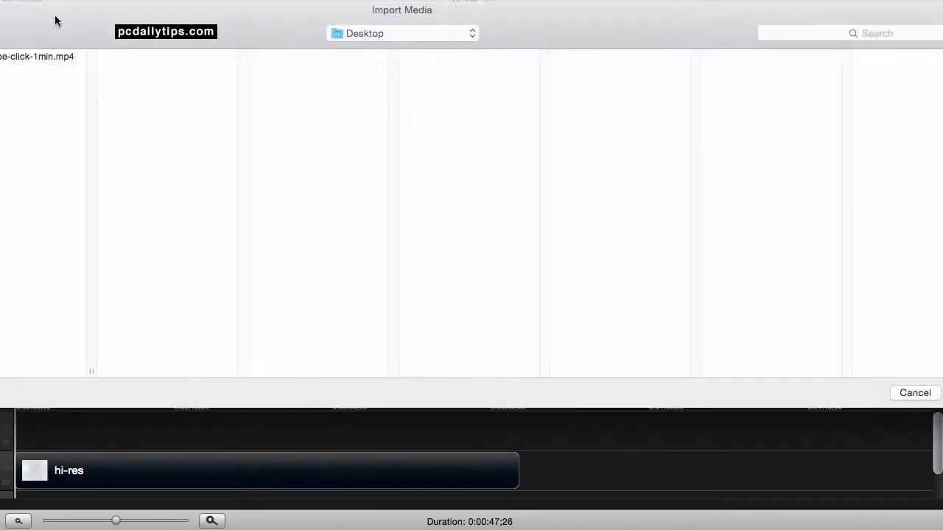
{"action": "left_click_drag", "start_coordinate": [55, 21], "coordinate": [69, 16]}
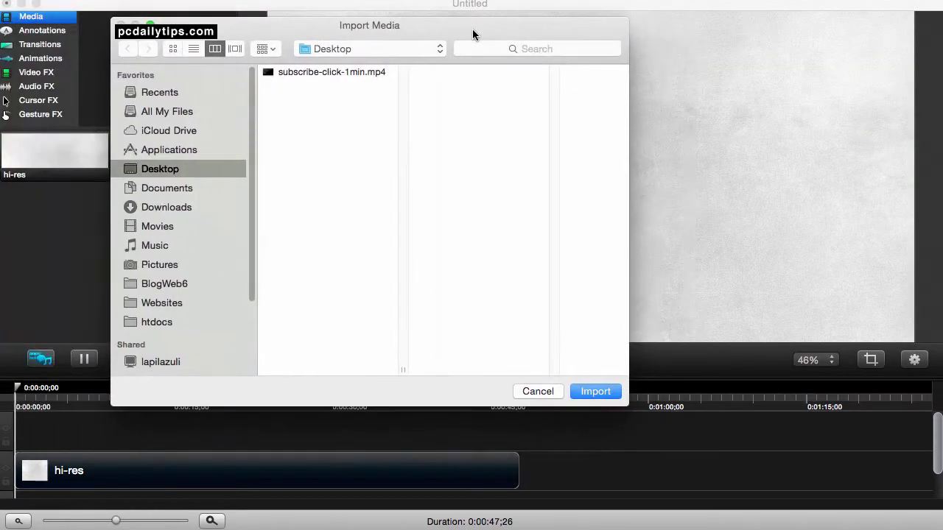
{"action": "left_click", "coordinate": [311, 72]}
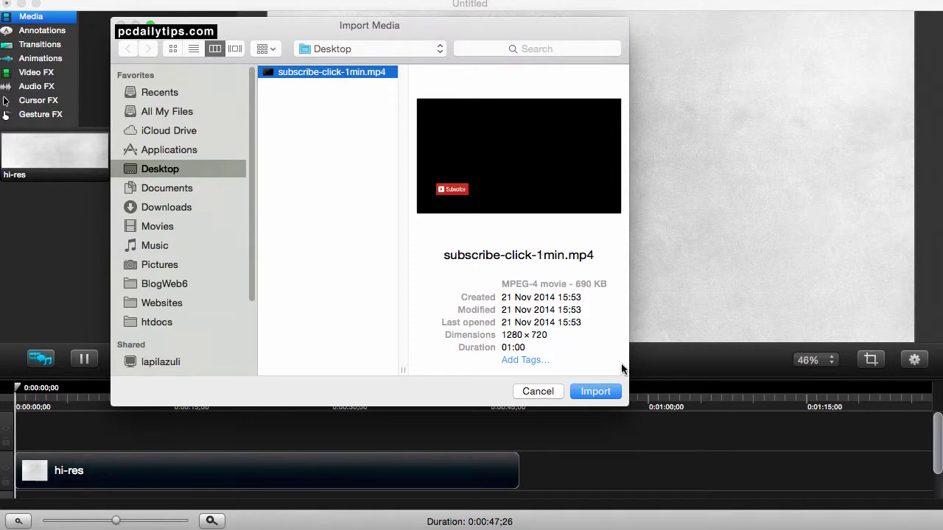
{"action": "left_click", "coordinate": [613, 392]}
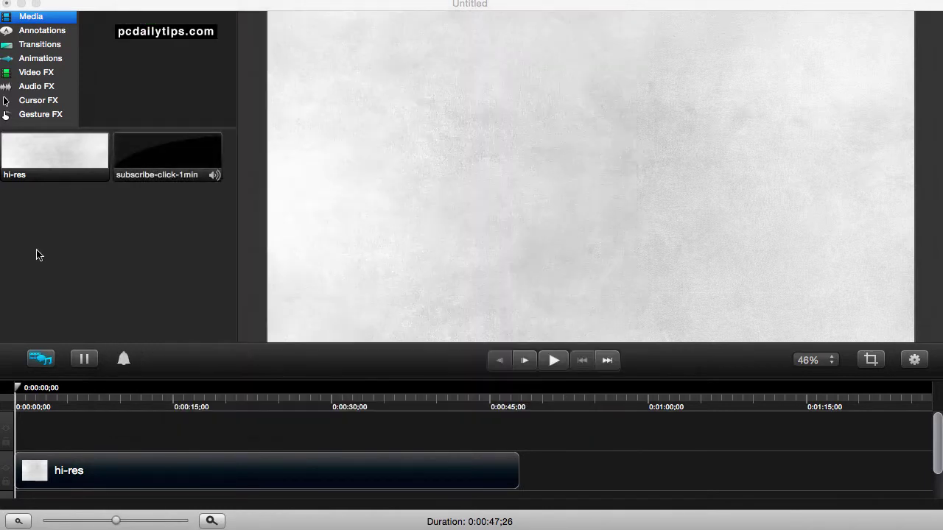
Drop the subscribe clip onto the canvas, zoom the canvas to 25%, and shift the black clip lower right
{"action": "left_click_drag", "start_coordinate": [156, 155], "coordinate": [499, 210]}
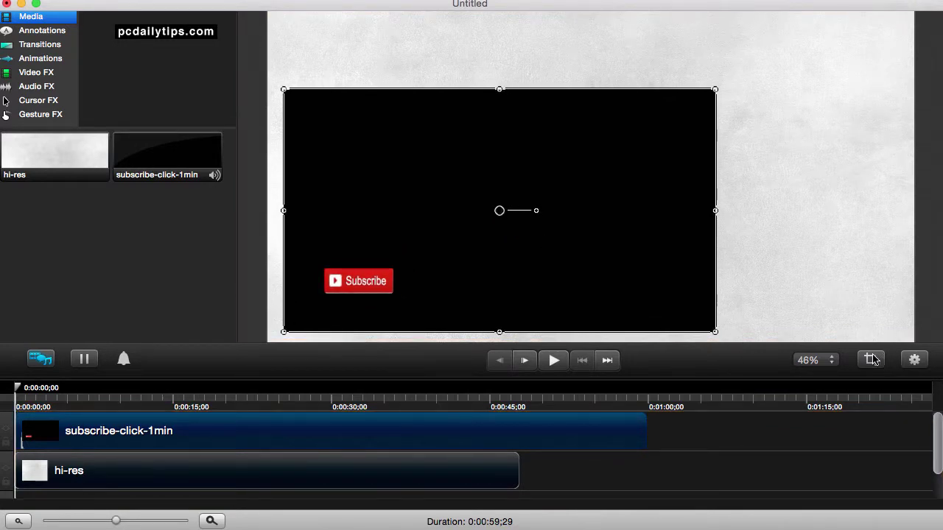
{"action": "left_click", "coordinate": [811, 360]}
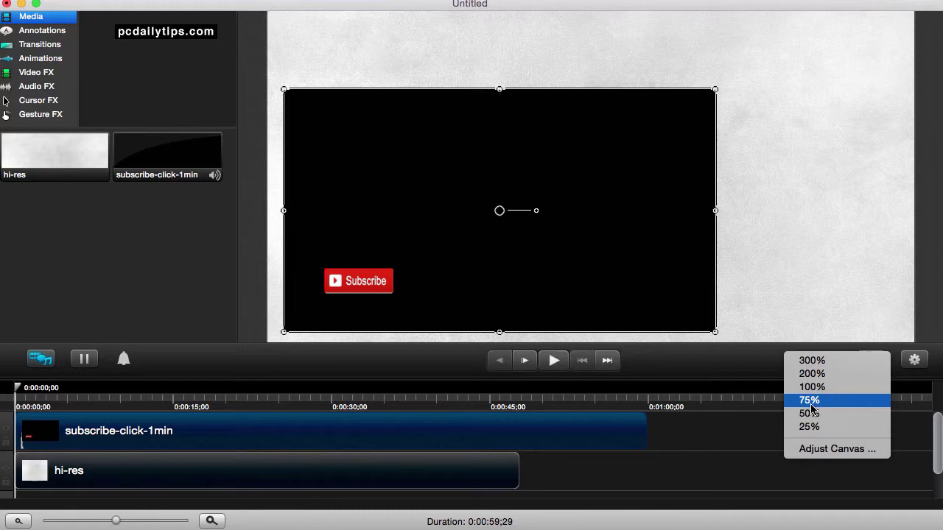
{"action": "left_click", "coordinate": [809, 427]}
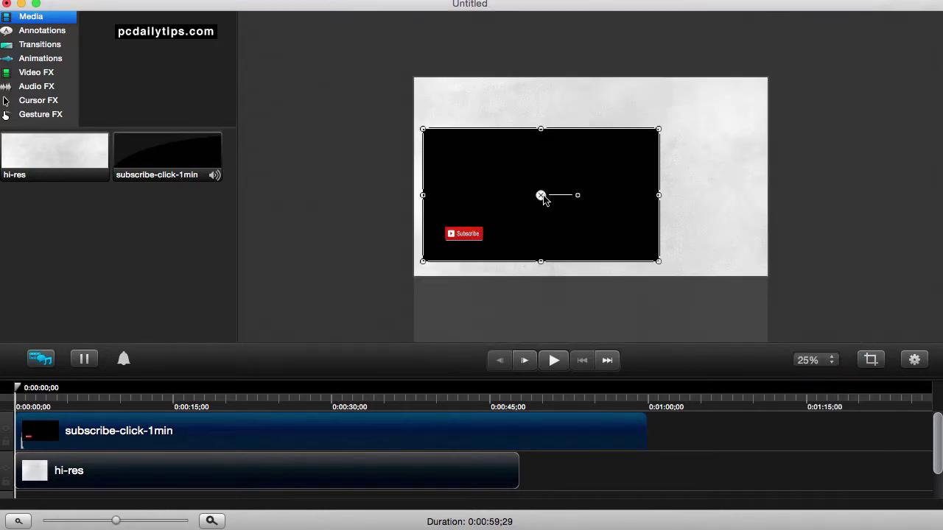
{"action": "left_click_drag", "start_coordinate": [541, 196], "coordinate": [523, 212]}
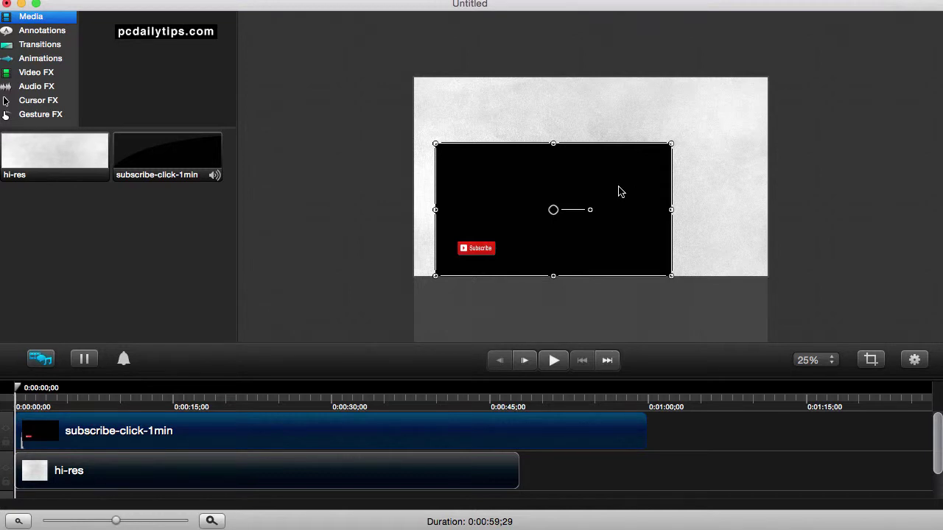
Delete the subscribe clip from the timeline and remove subscribe-click-1min from the media bin
{"action": "key", "text": "Delete"}
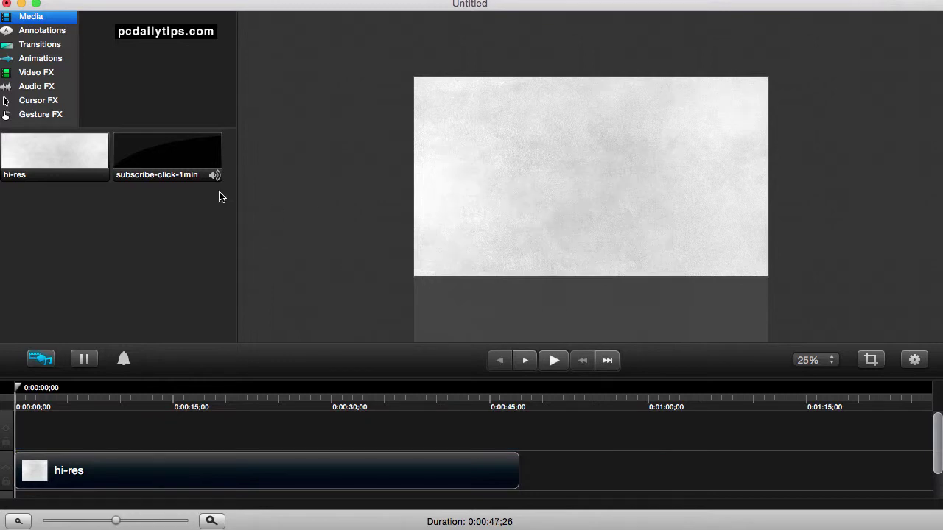
{"action": "left_click", "coordinate": [189, 158]}
{"action": "key", "text": "Delete"}
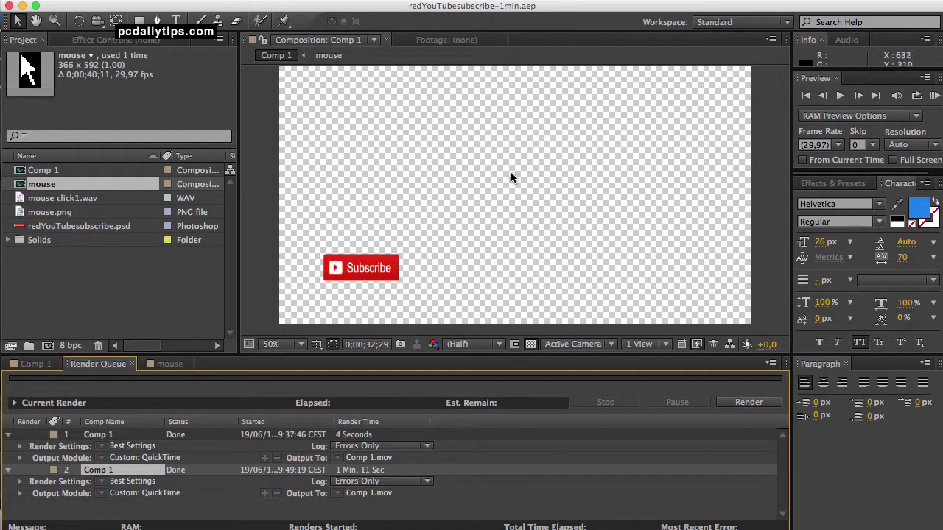
Add Comp 1 to the render queue as a third item with Ctrl+Cmd+M
{"action": "left_click", "coordinate": [31, 365]}
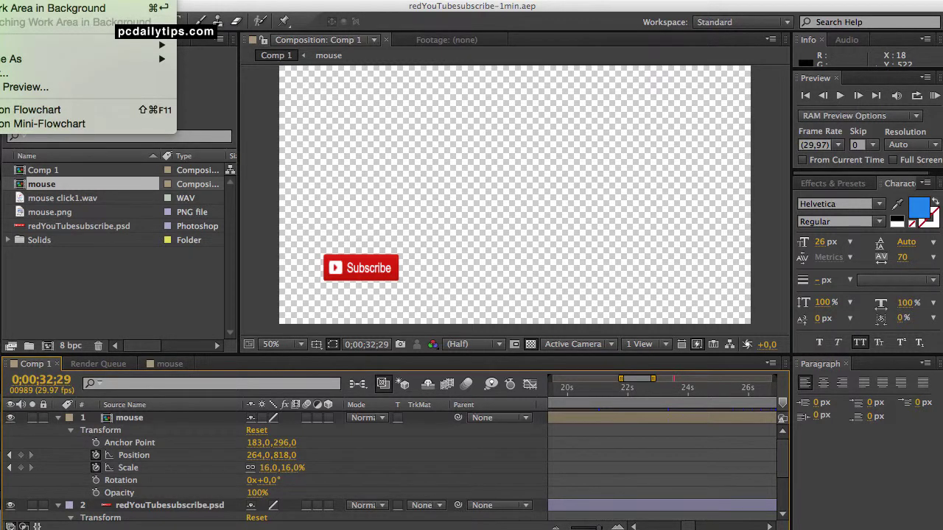
{"action": "key", "text": "Escape"}
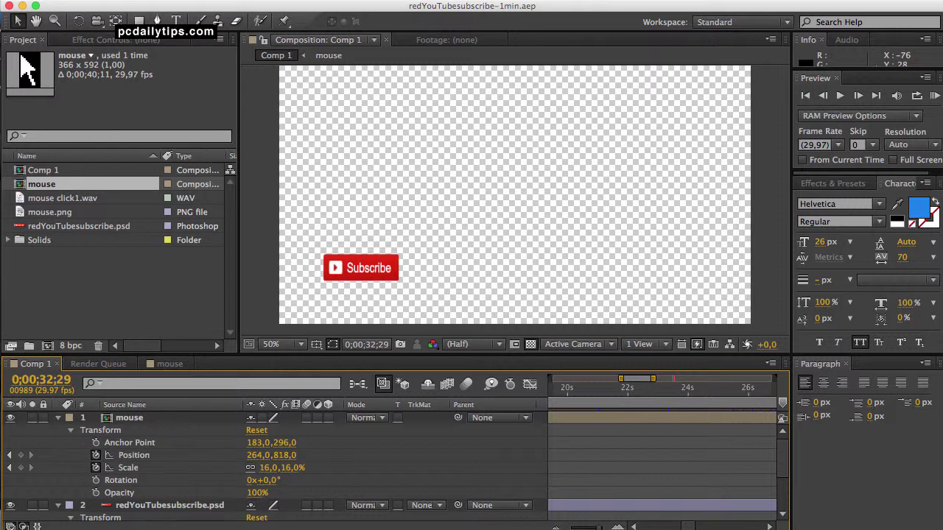
{"action": "key", "text": "ctrl+super+m"}
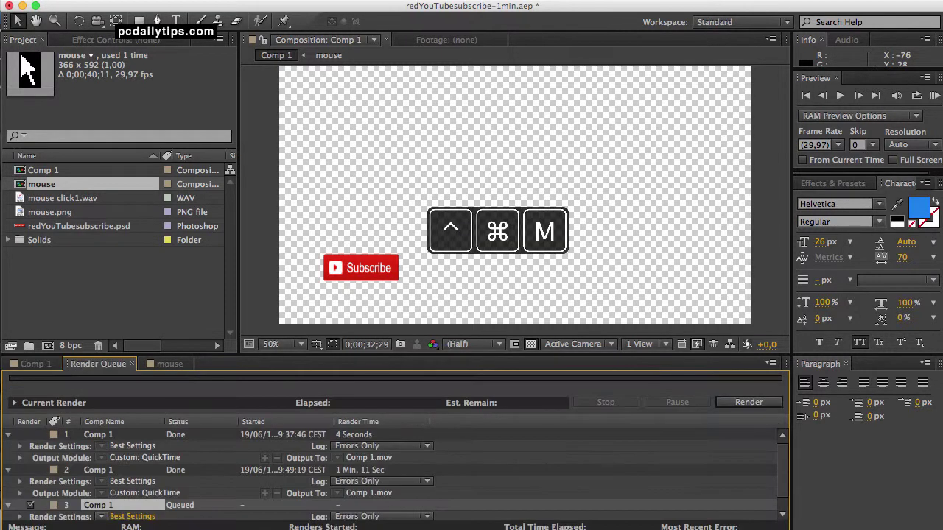
{"action": "scroll", "coordinate": [663, 499], "scroll_direction": "down", "scroll_amount": 1}
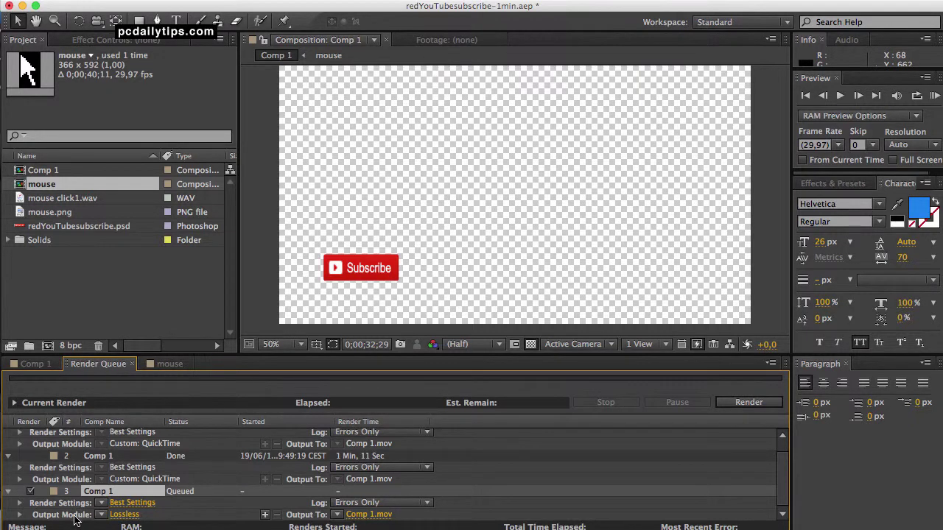
Set the render's output to QuickTime with the Apple ProRes 4444 video codec
{"action": "left_click", "coordinate": [132, 515]}
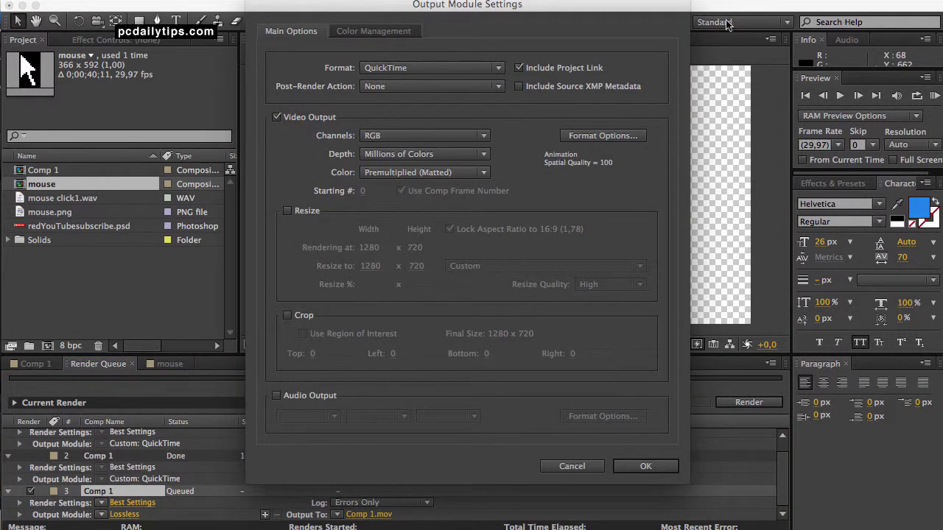
{"action": "left_click", "coordinate": [499, 70]}
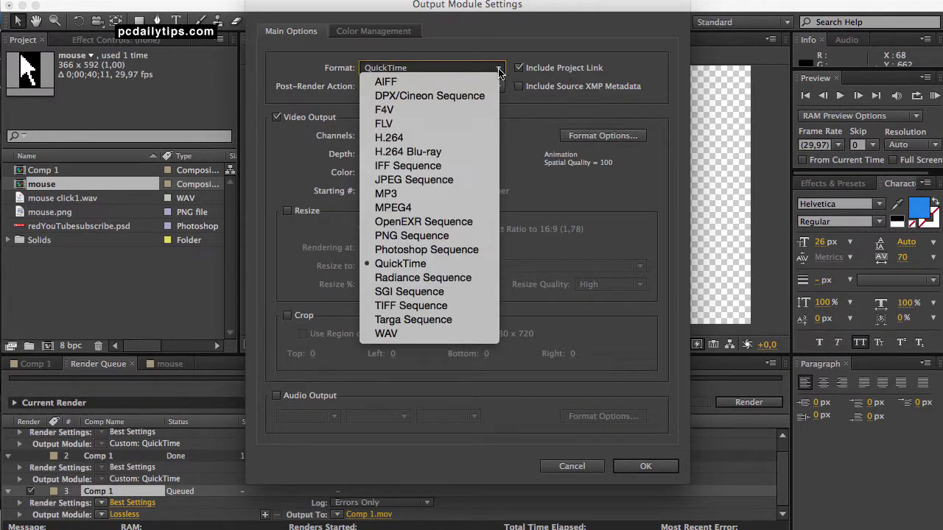
{"action": "left_click", "coordinate": [505, 48]}
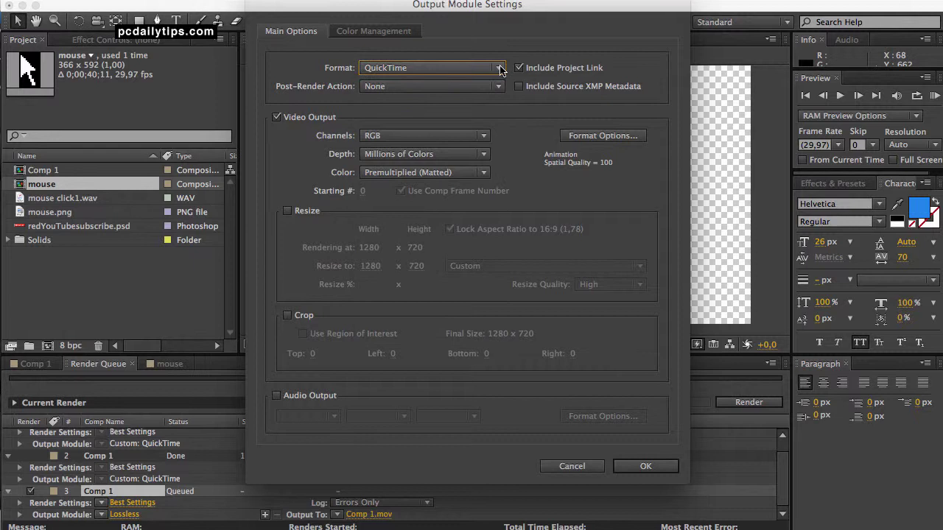
{"action": "left_click", "coordinate": [618, 137]}
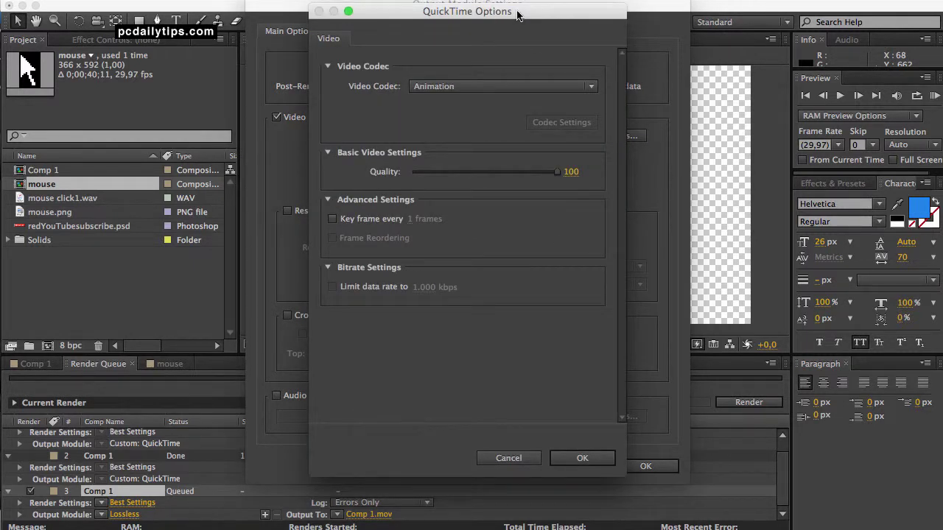
{"action": "left_click_drag", "start_coordinate": [542, 13], "coordinate": [505, 22]}
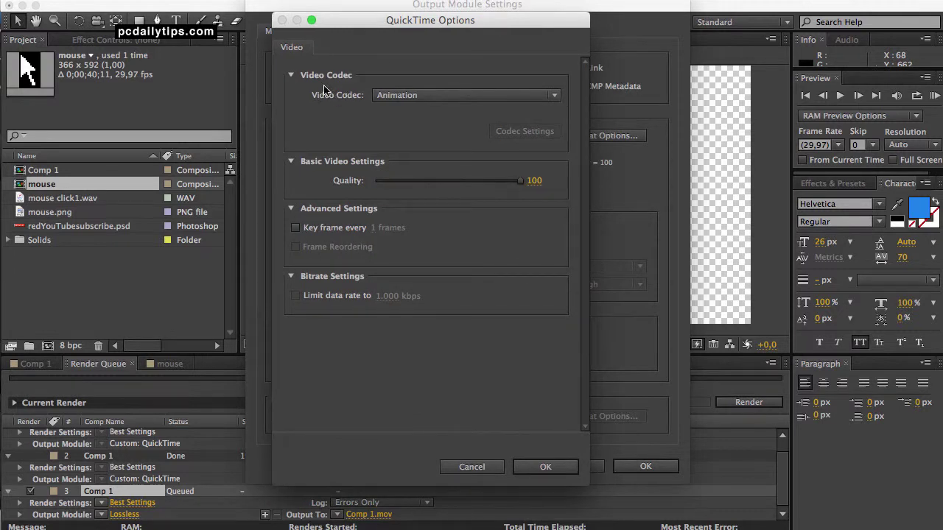
{"action": "left_click", "coordinate": [435, 96]}
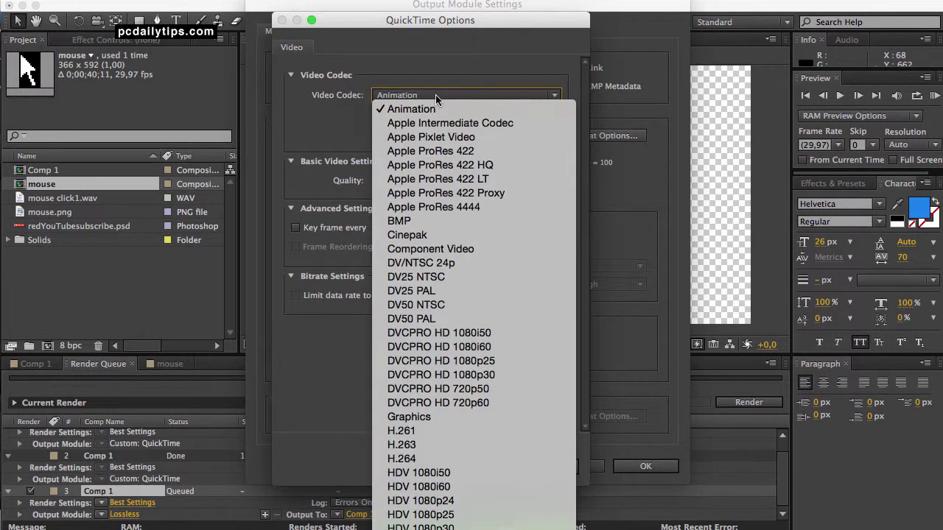
{"action": "left_click", "coordinate": [475, 208]}
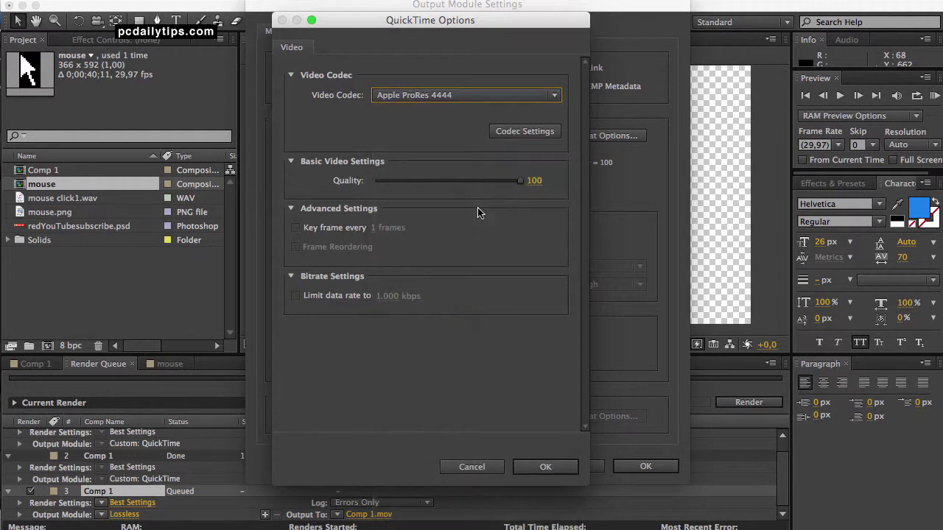
{"action": "left_click", "coordinate": [545, 468]}
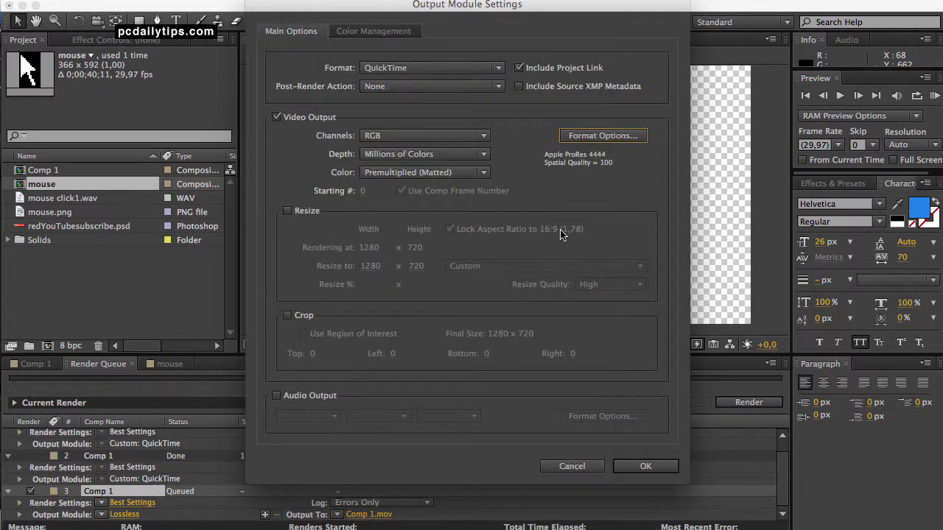
Set the output channels to RGB + Alpha and confirm the output module settings
{"action": "left_click", "coordinate": [487, 140]}
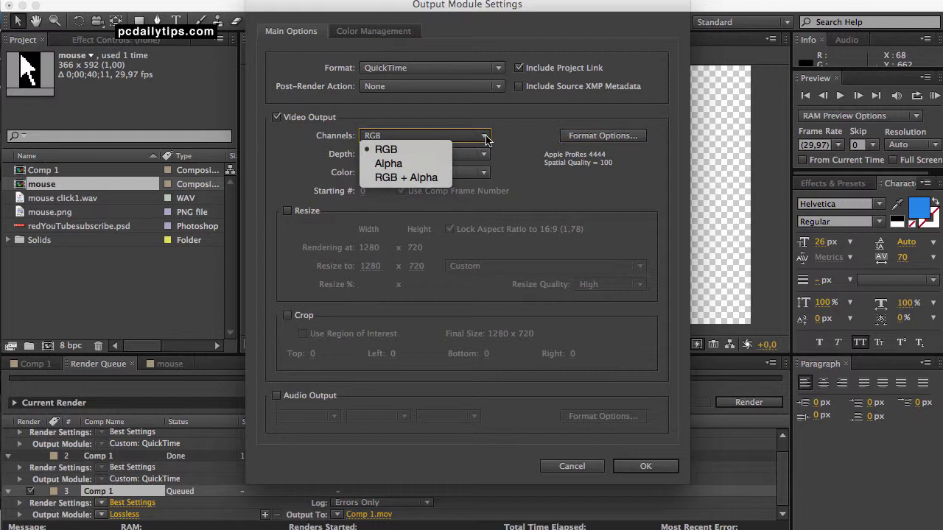
{"action": "left_click", "coordinate": [428, 181]}
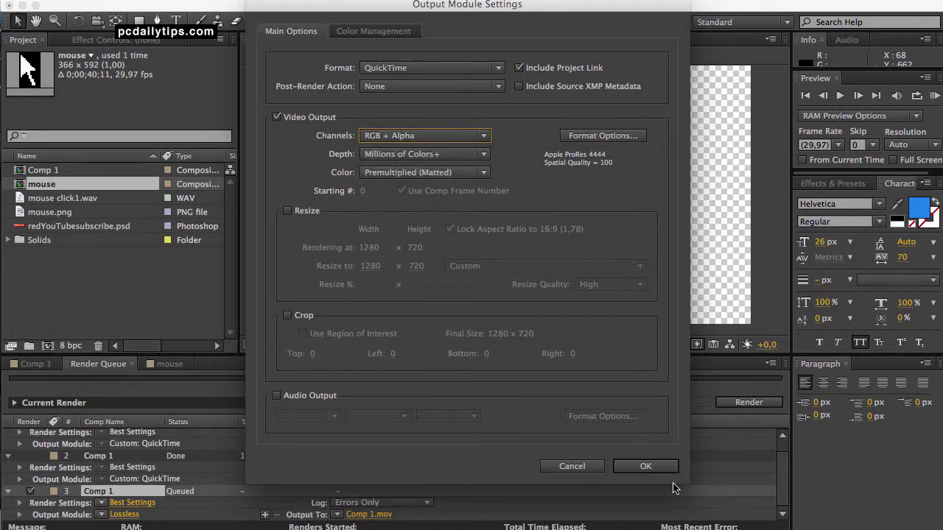
{"action": "left_click", "coordinate": [657, 467]}
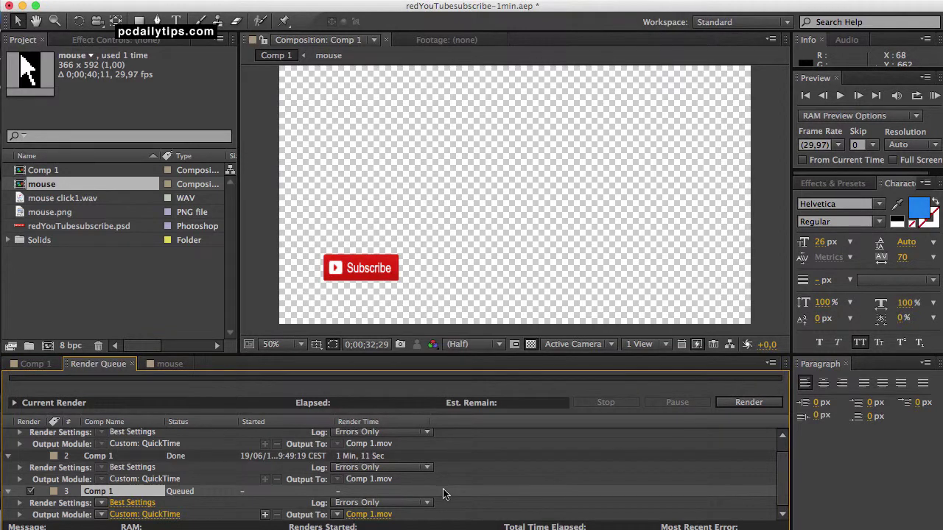
Save the render output as Comp 1.mov on the Desktop and start rendering
{"action": "left_click", "coordinate": [380, 514]}
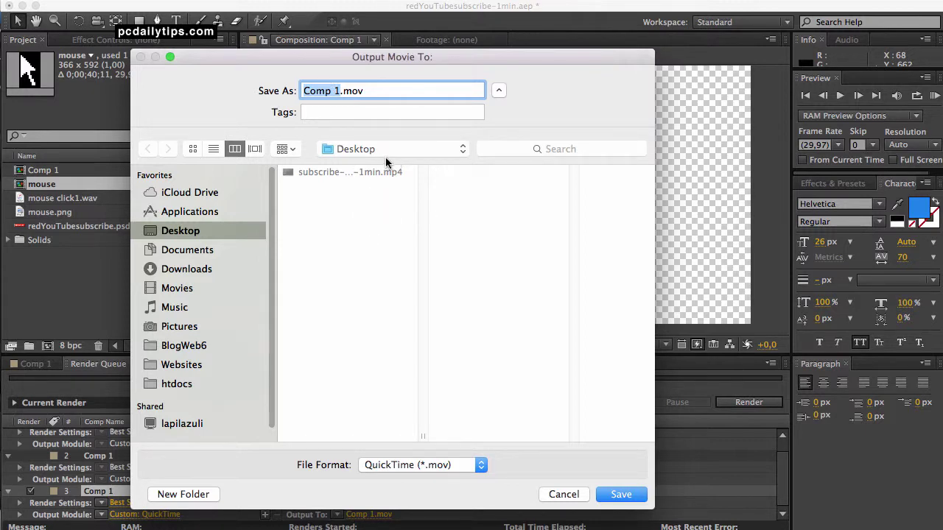
{"action": "left_click", "coordinate": [630, 496]}
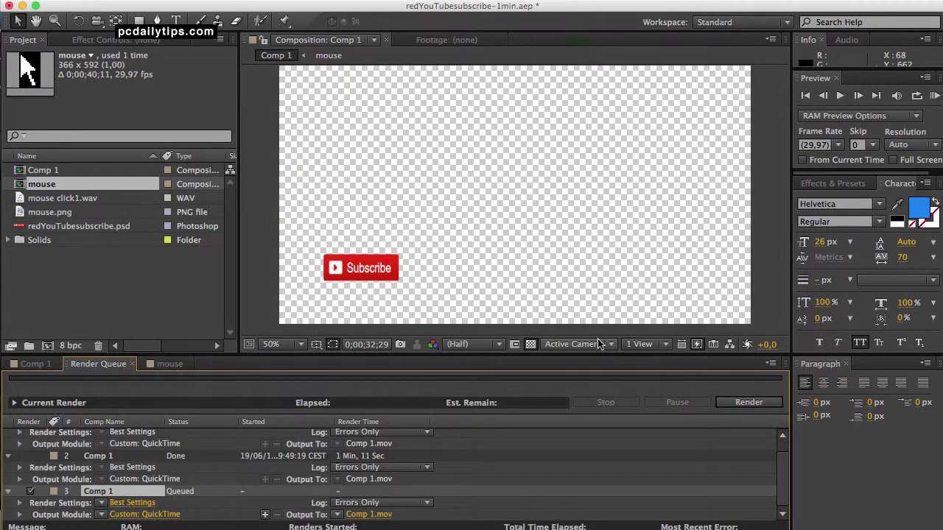
{"action": "left_click", "coordinate": [750, 406]}
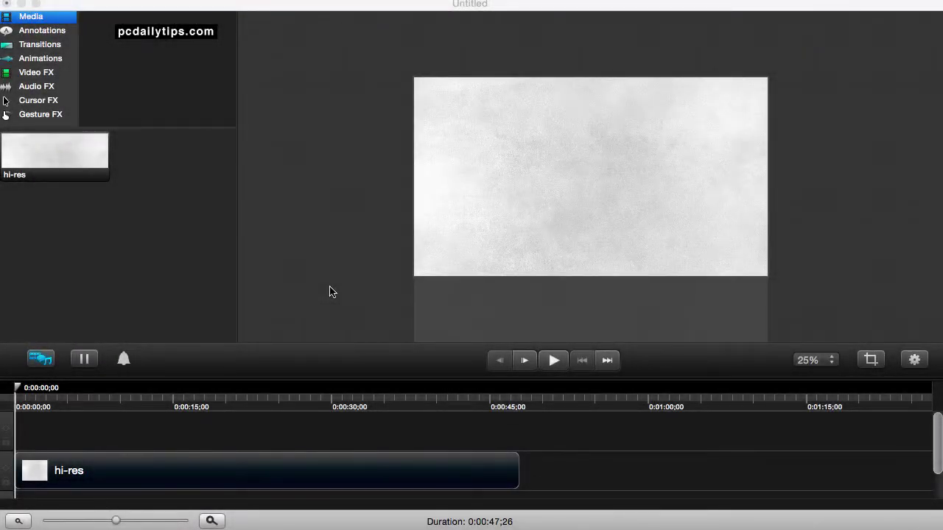
Drag the rendered Comp 1.mov from a Desktop Finder window into Camtasia's media bin, then close the window
{"action": "key", "text": "super+i"}
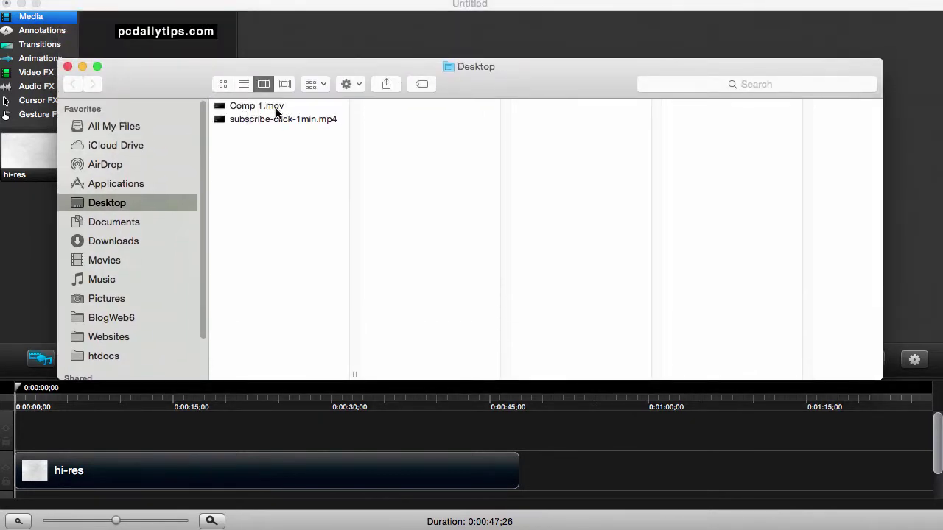
{"action": "left_click", "coordinate": [343, 108]}
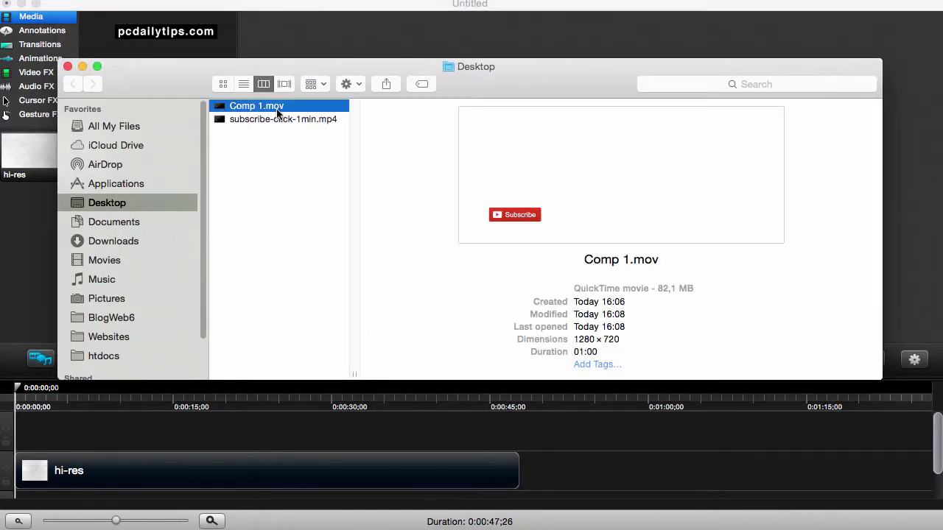
{"action": "left_click_drag", "start_coordinate": [174, 70], "coordinate": [385, 62]}
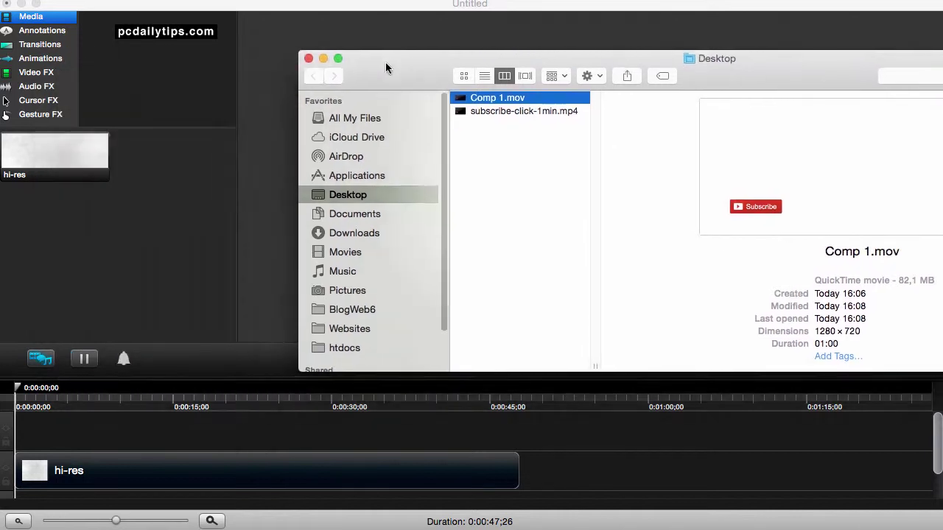
{"action": "left_click_drag", "start_coordinate": [482, 98], "coordinate": [98, 248]}
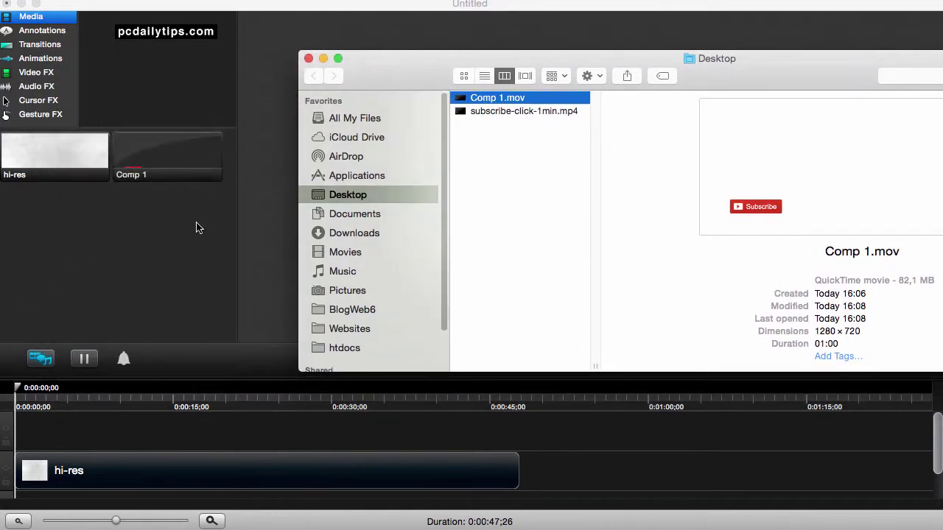
{"action": "left_click", "coordinate": [307, 59]}
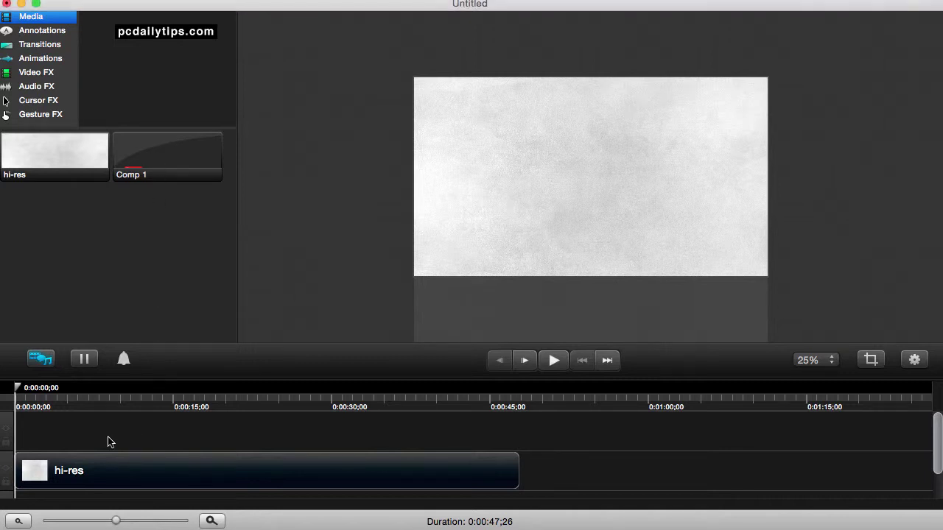
Place the Comp 1 clip on its own track above hi-res, aligned near the start
{"action": "left_click_drag", "start_coordinate": [168, 162], "coordinate": [105, 445]}
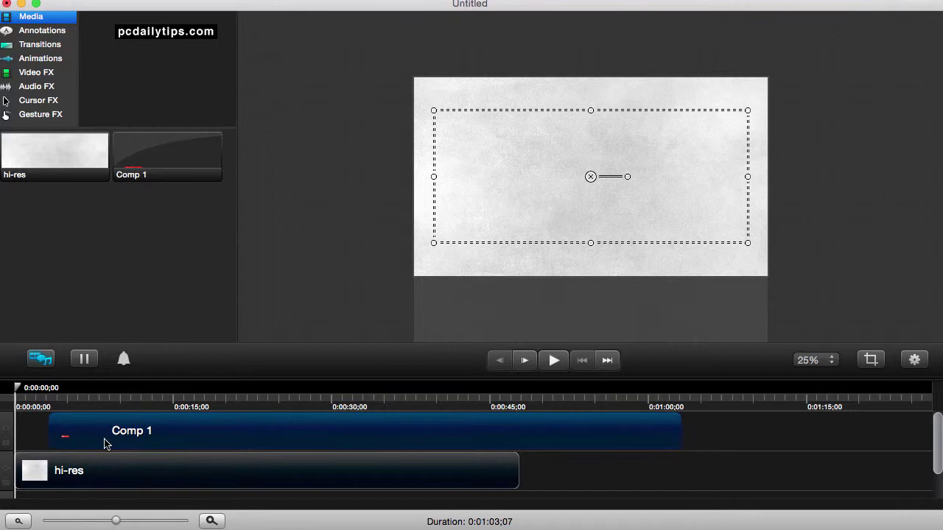
{"action": "left_click_drag", "start_coordinate": [109, 401], "coordinate": [140, 404]}
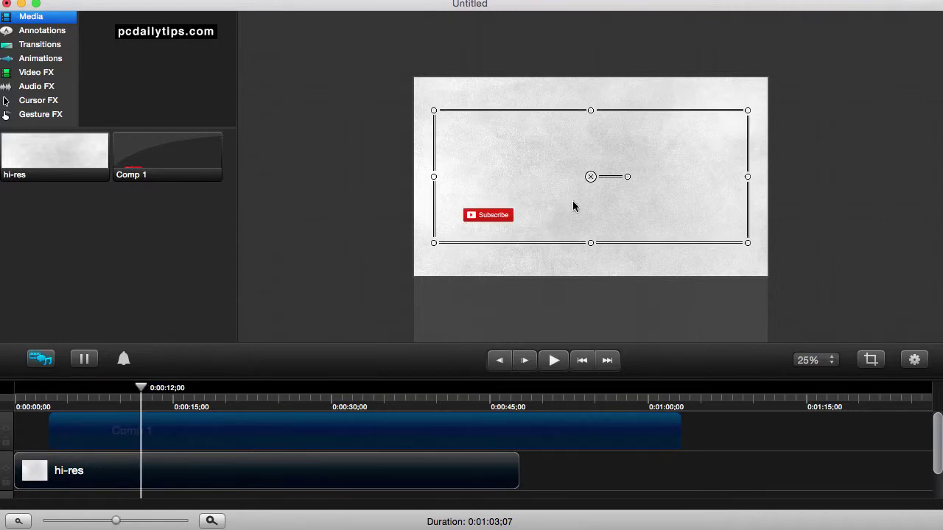